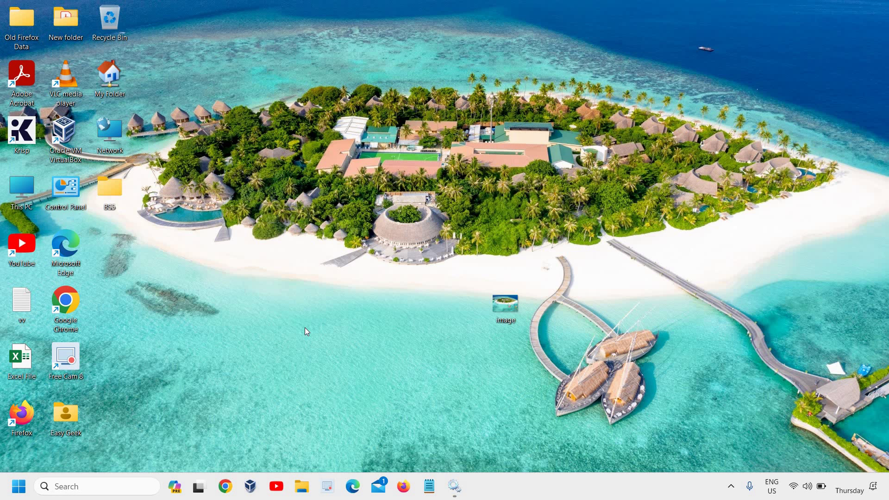
# Open Settings > System > About to view the PC's specs: 8.00 GB RAM, 64-bit operating system.
pyautogui.rightClick(18, 486)
pyautogui.click(37, 363)
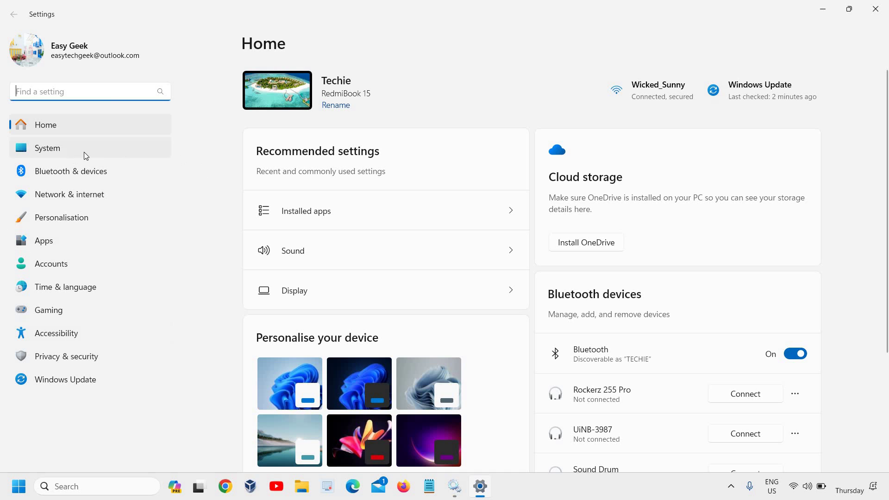
pyautogui.click(56, 153)
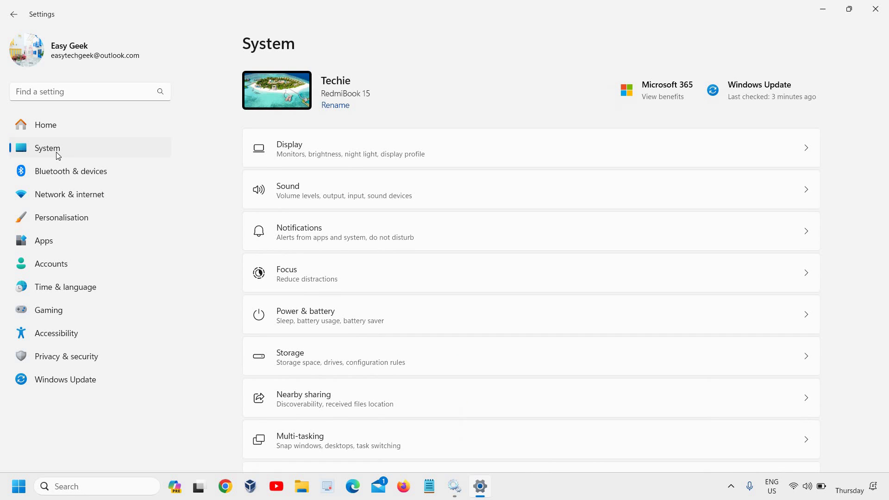
pyautogui.scroll(-5, 337, 260)
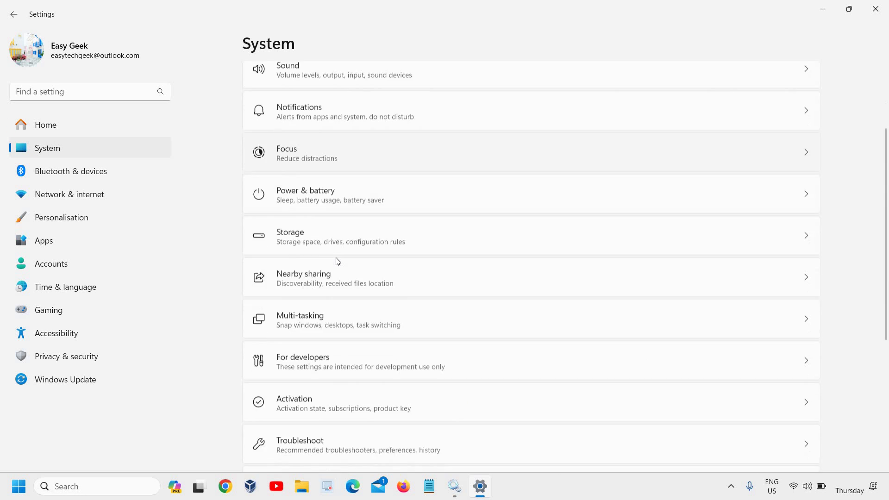
pyautogui.scroll(-2, 337, 261)
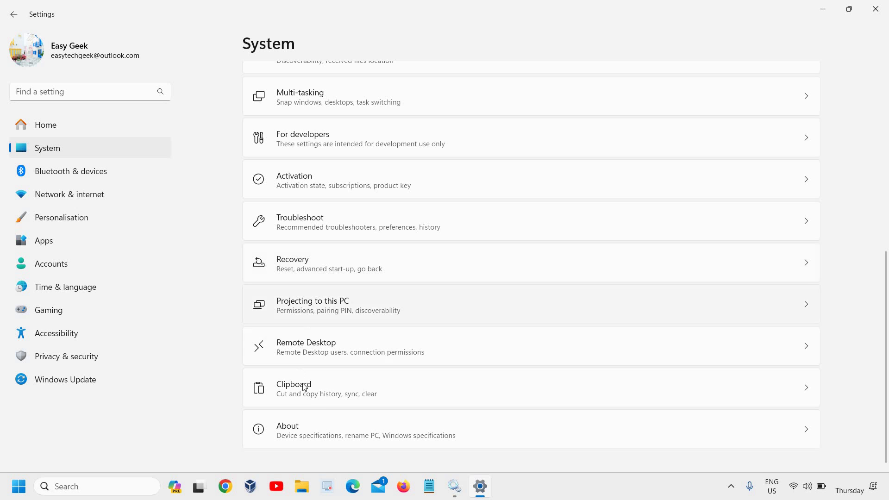
pyautogui.click(310, 432)
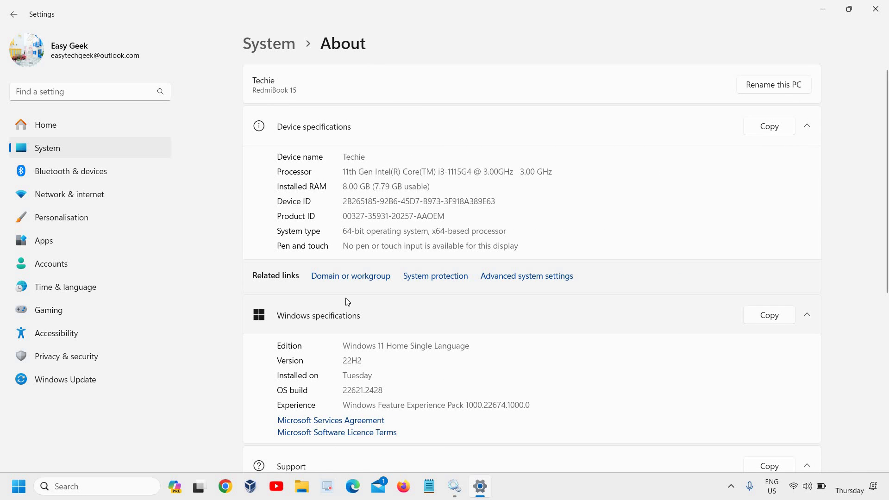
pyautogui.scroll(-5, 347, 301)
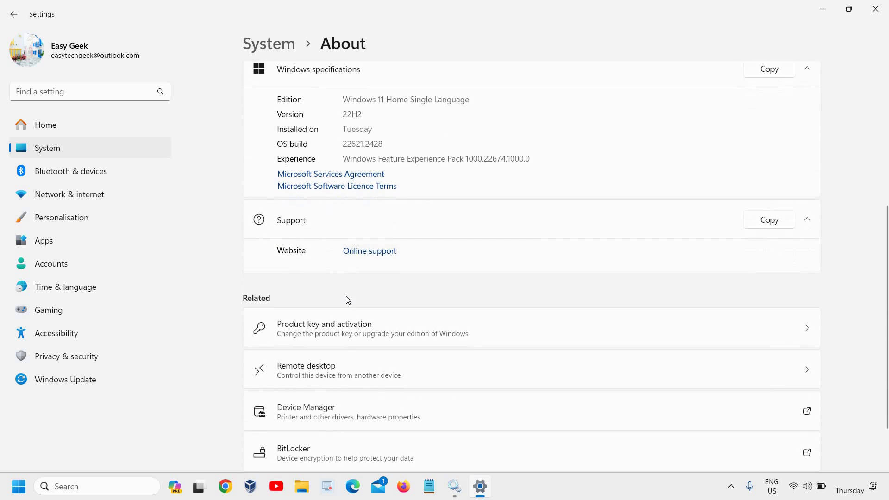
pyautogui.scroll(-1, 348, 300)
pyautogui.scroll(6, 348, 300)
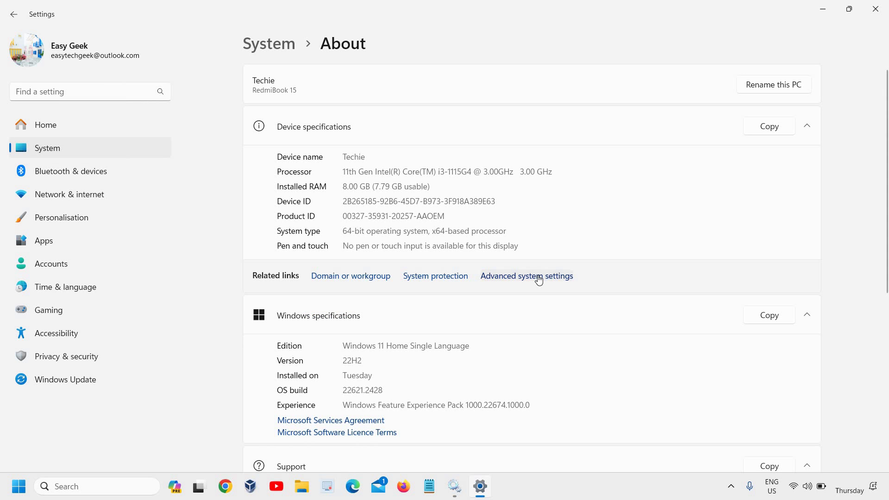
# Open Advanced system settings and switch System Properties to the Hardware tab.
pyautogui.click(751, 426)
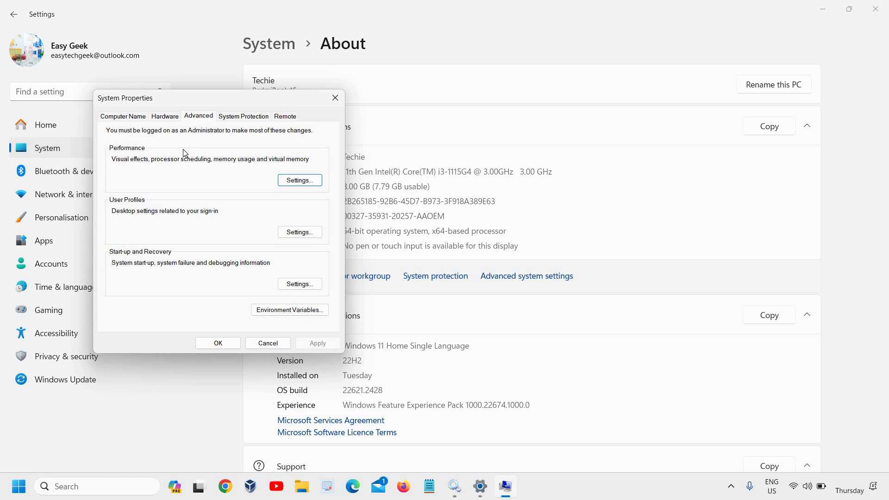
pyautogui.press('alt')
pyautogui.click(165, 116)
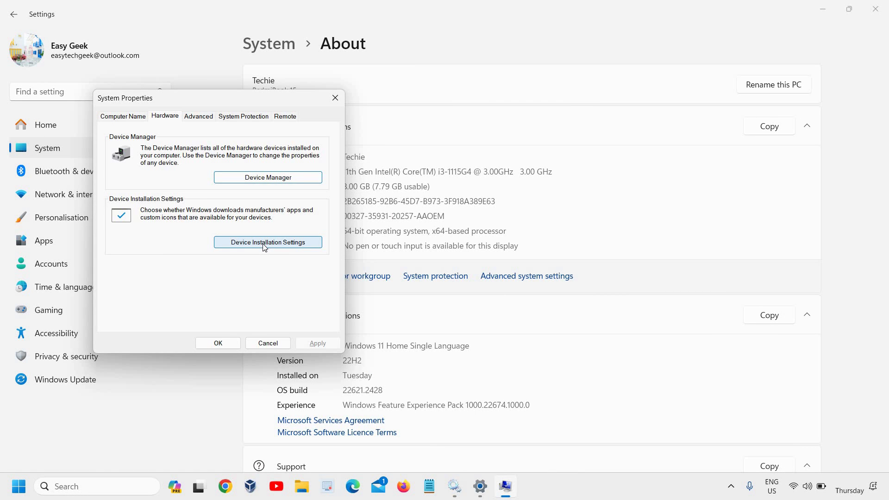
pyautogui.press('alt')
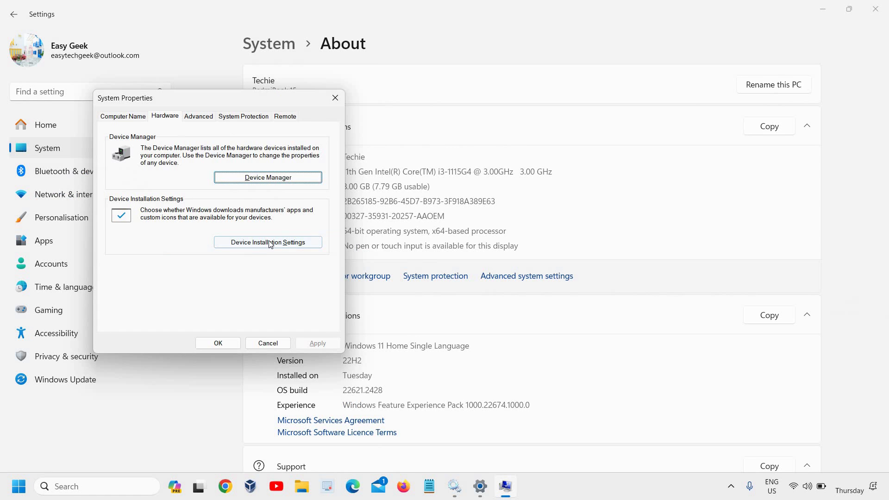
# Set Device Installation Settings to No, save the change, and close System Properties with OK.
pyautogui.click(270, 244)
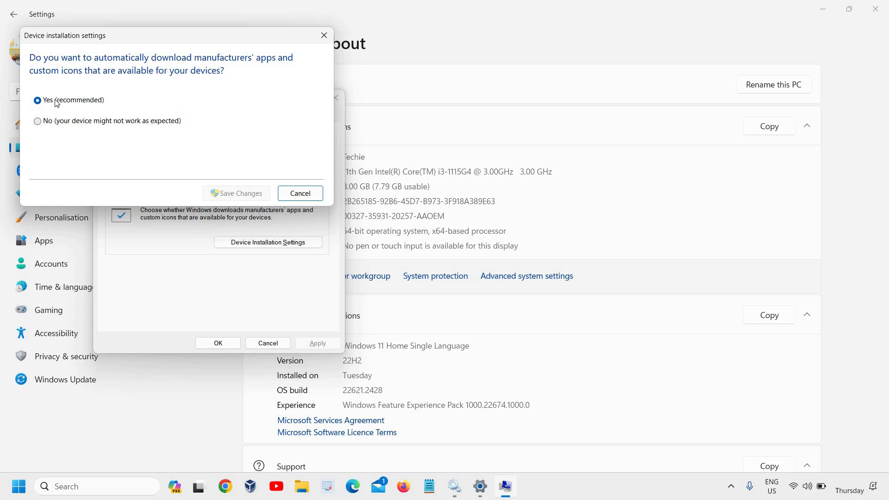
pyautogui.click(36, 122)
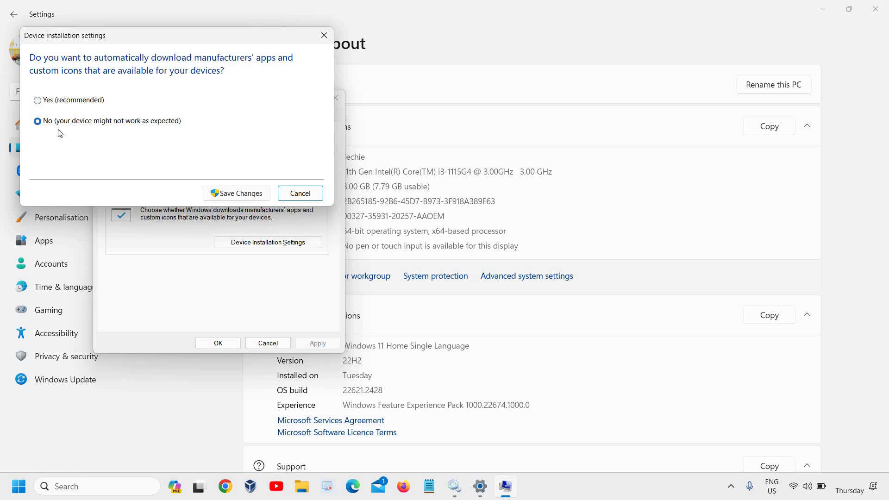
pyautogui.click(227, 193)
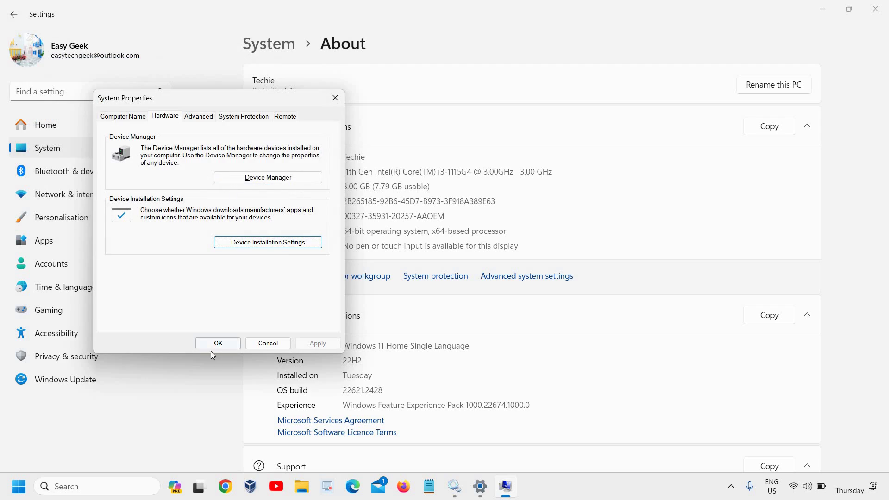
pyautogui.click(216, 343)
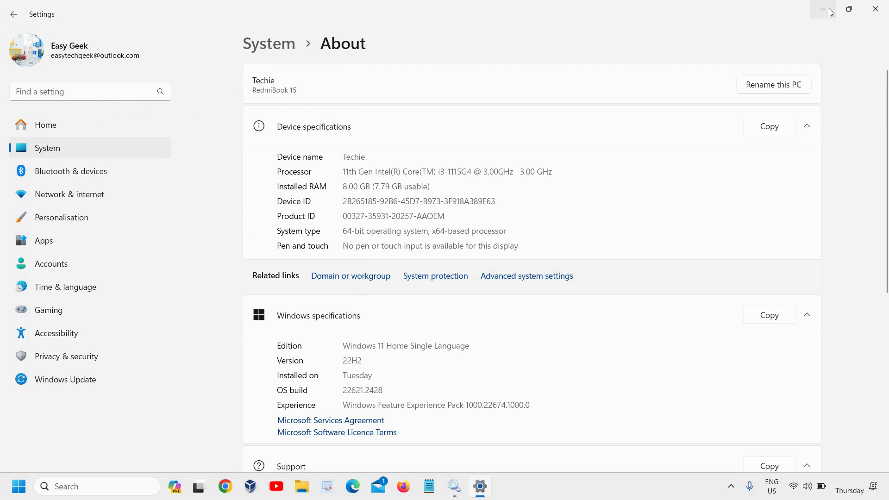
# Close Settings, search for 'services', and run Services as administrator.
pyautogui.click(875, 9)
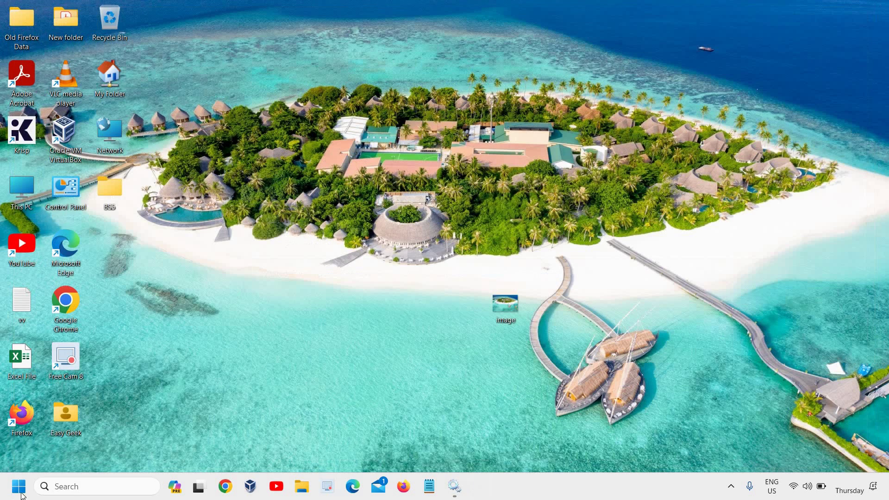
pyautogui.click(55, 485)
pyautogui.write('se')
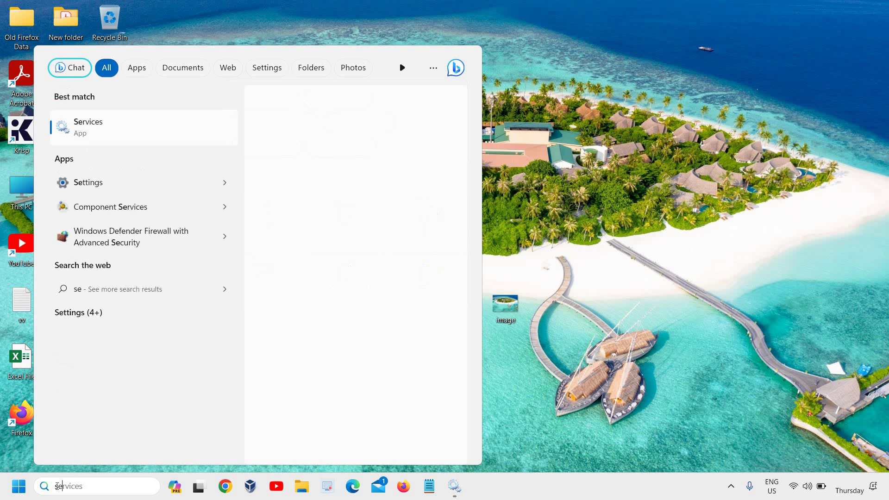
pyautogui.write('rr')
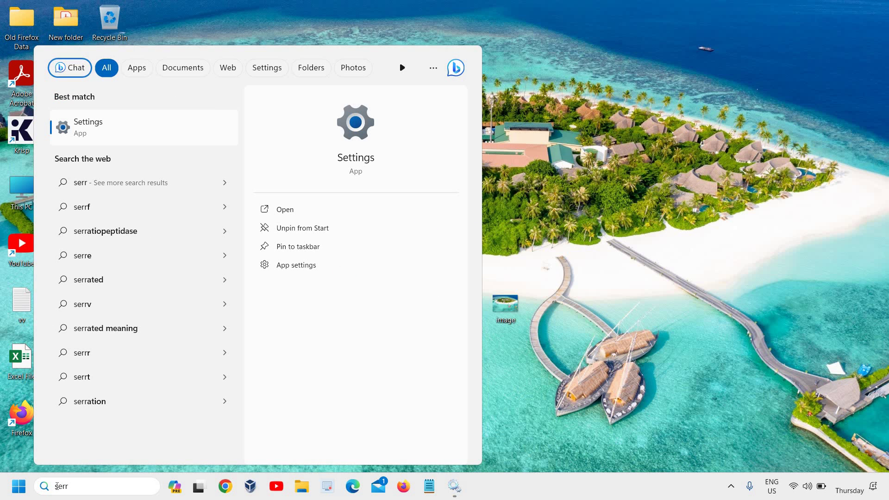
pyautogui.press('BackSpace')
pyautogui.write('vices')
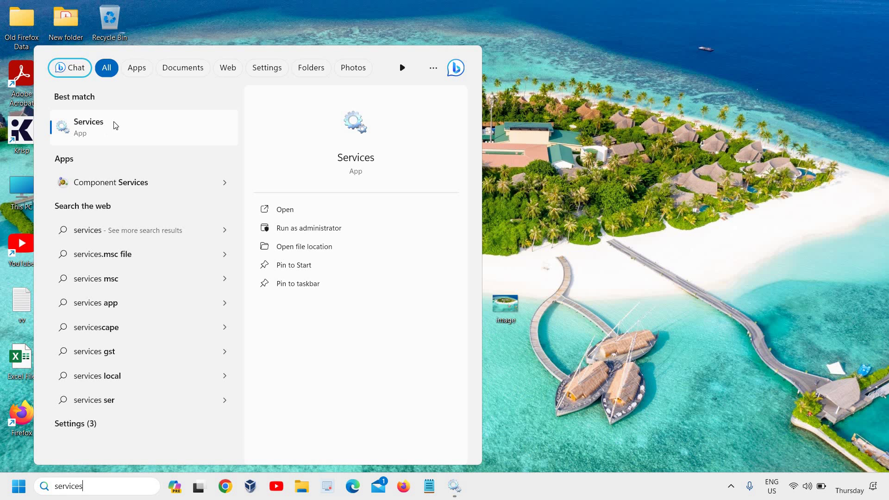
pyautogui.click(295, 231)
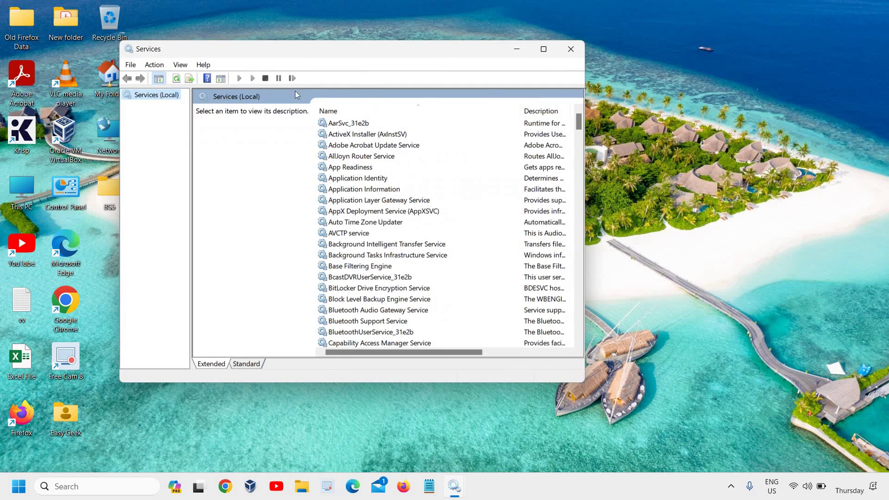
# Maximize Services, jump to the P entries, and bring up Performance Logs & Alerts' context menu.
pyautogui.click(544, 49)
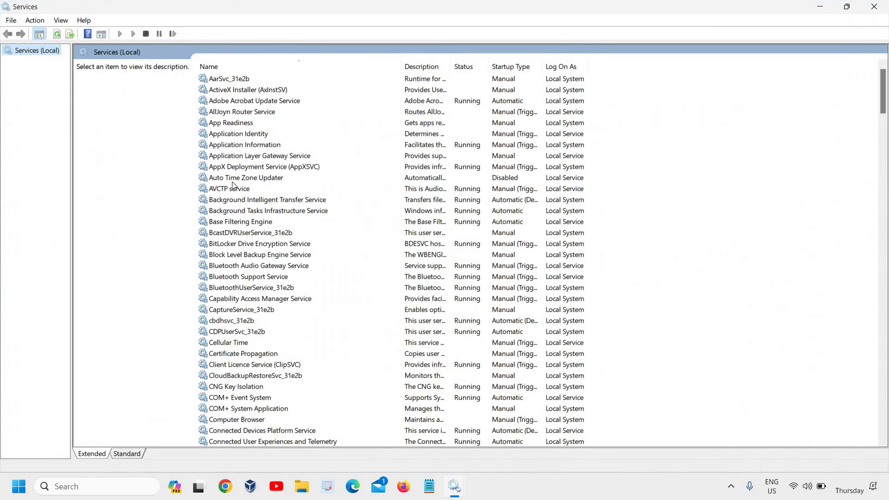
pyautogui.click(233, 181)
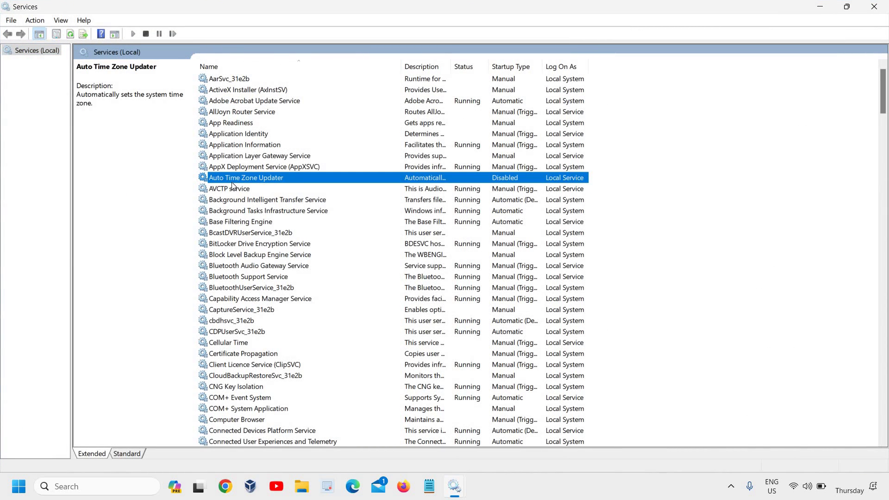
pyautogui.press('p')
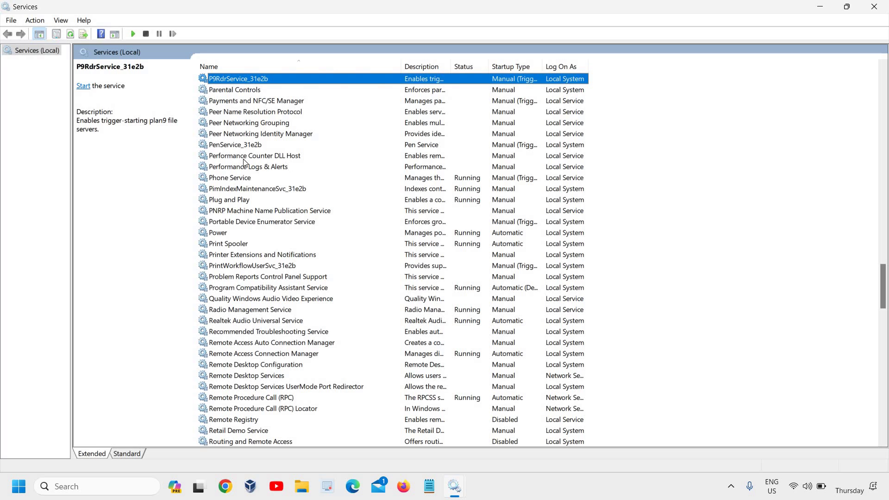
pyautogui.click(246, 168)
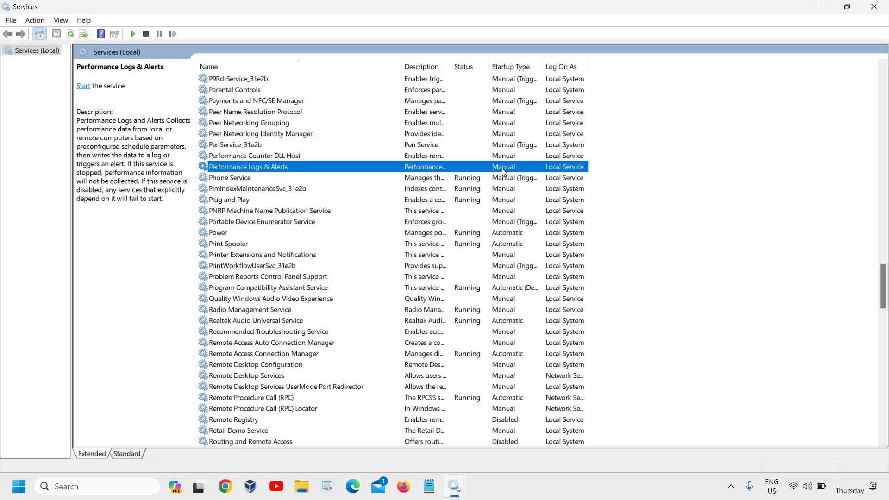
pyautogui.rightClick(503, 169)
# In its properties, set Performance Logs & Alerts startup type to Automatic (Delayed Start), apply, and confirm.
pyautogui.click(528, 281)
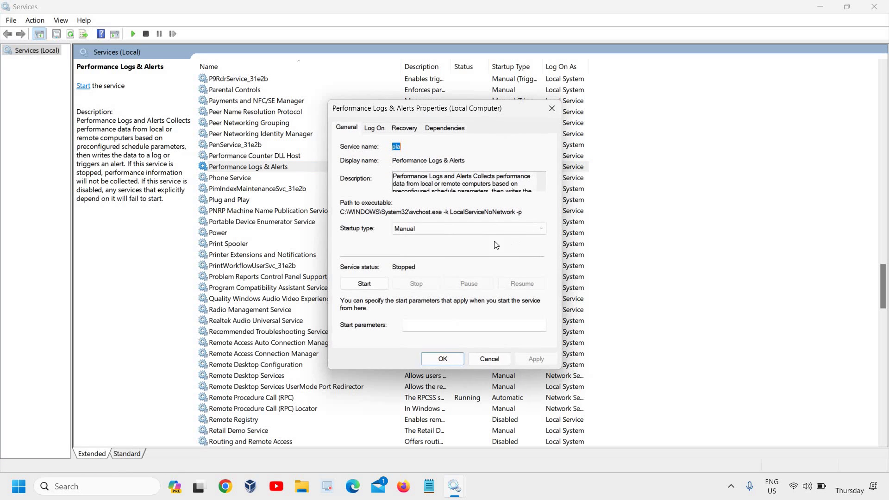
pyautogui.click(455, 229)
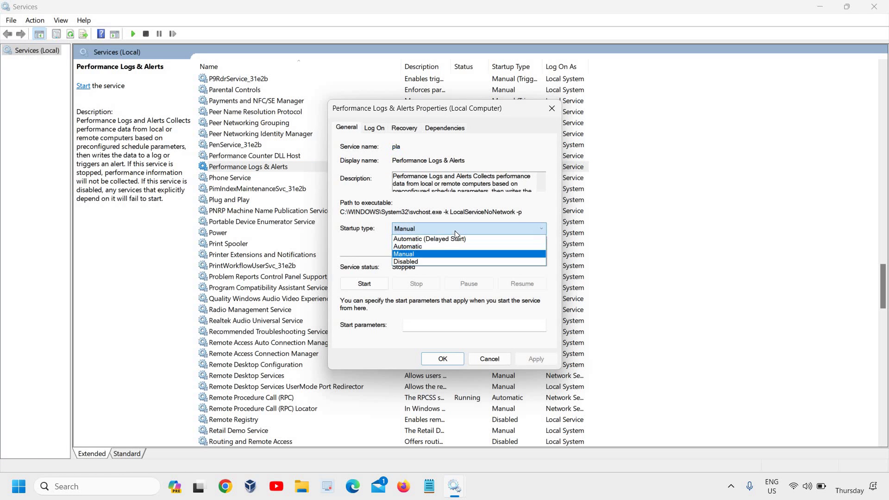
pyautogui.click(430, 239)
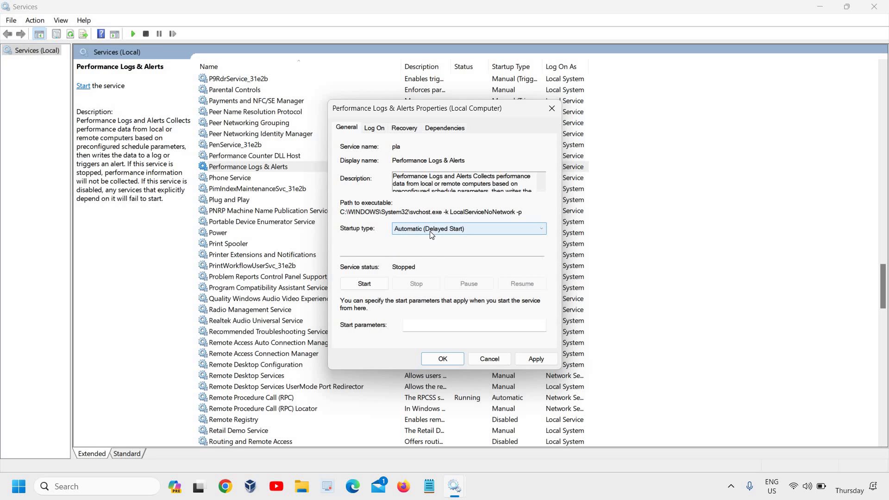
pyautogui.click(535, 360)
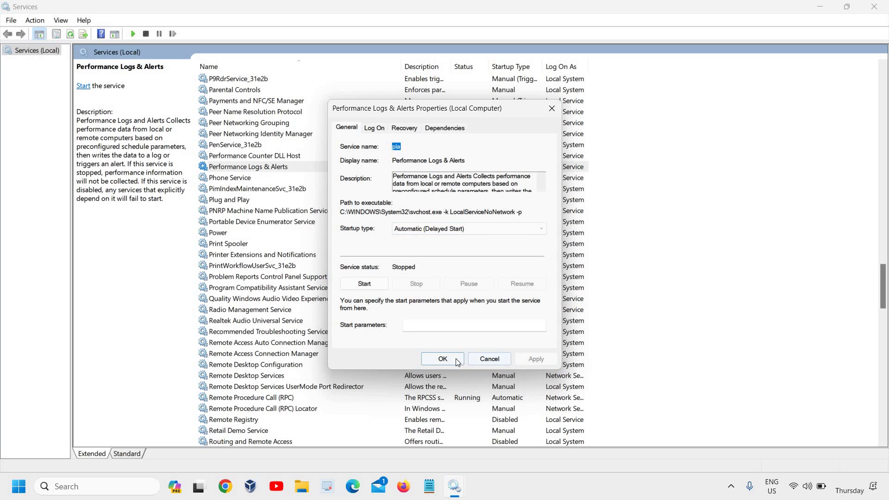
pyautogui.click(457, 360)
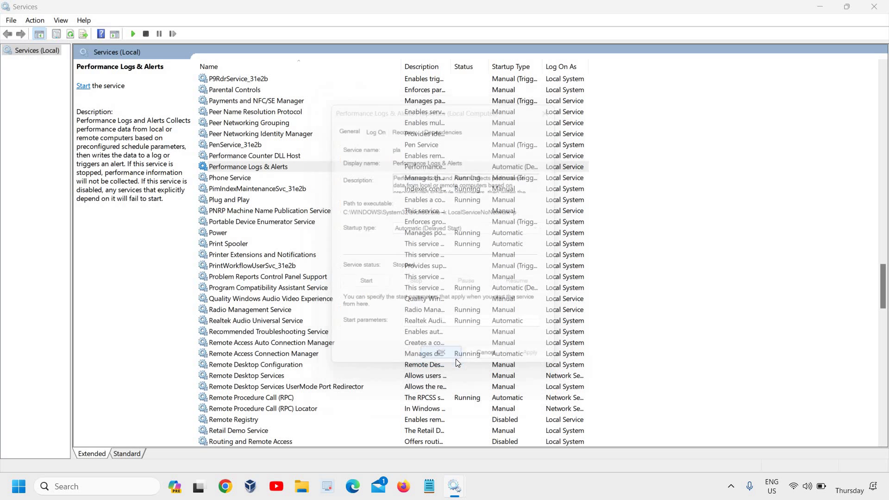
# Reopen Performance Logs & Alerts properties to review them, closing without further changes.
pyautogui.rightClick(275, 169)
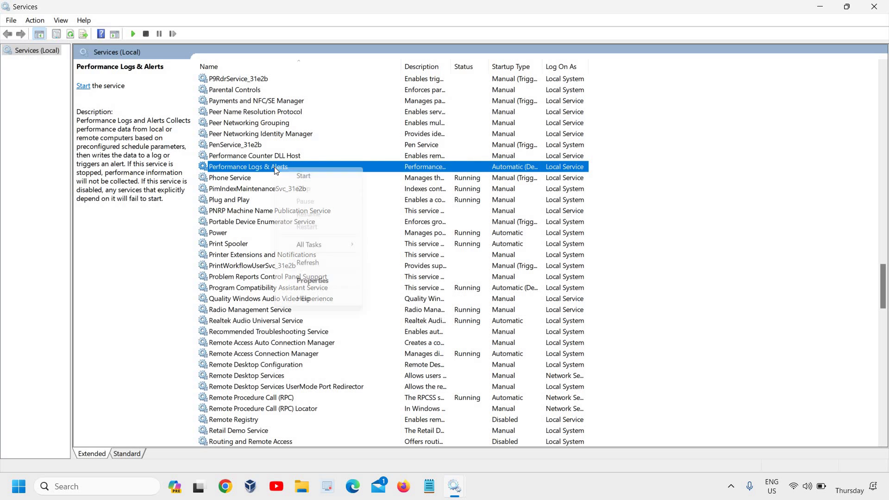
pyautogui.click(373, 160)
pyautogui.doubleClick(351, 169)
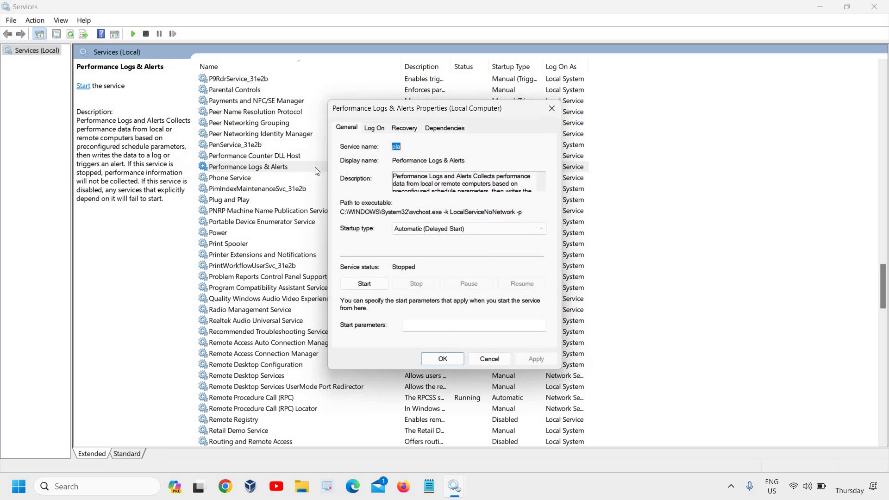
pyautogui.click(486, 358)
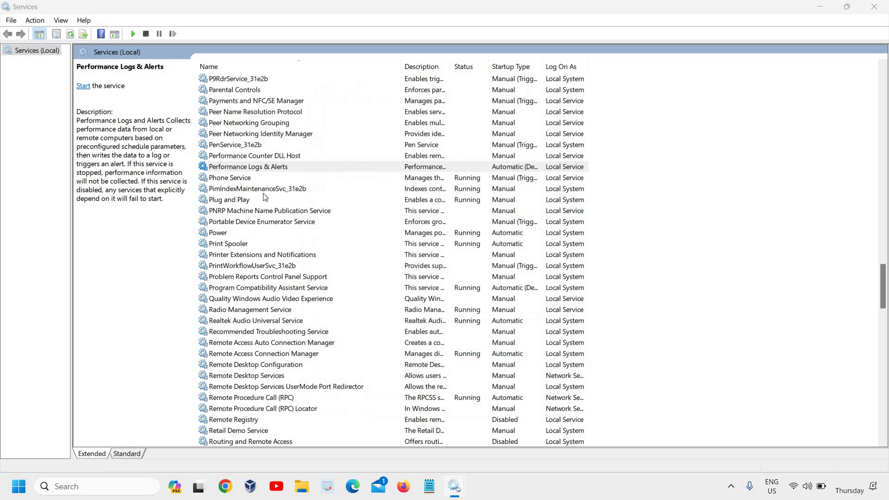
# Start the Performance Logs & Alerts service, then close Services once it shows Running.
pyautogui.click(279, 170)
pyautogui.rightClick(280, 171)
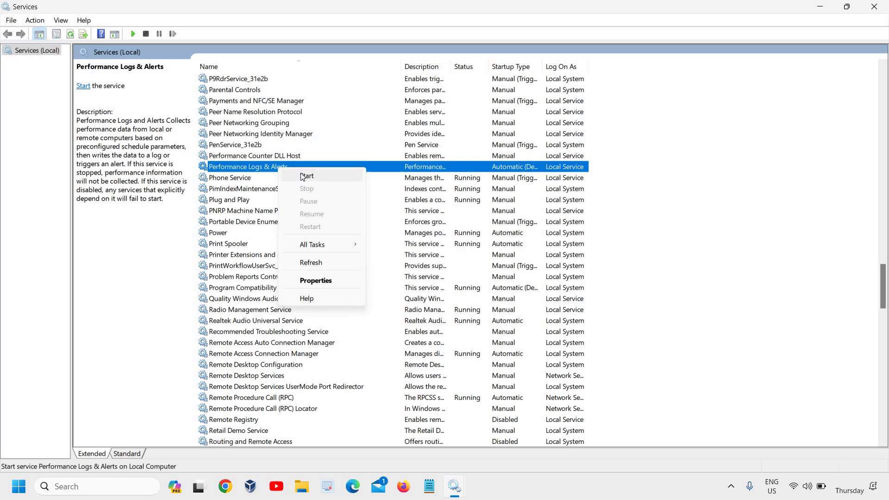
pyautogui.click(302, 176)
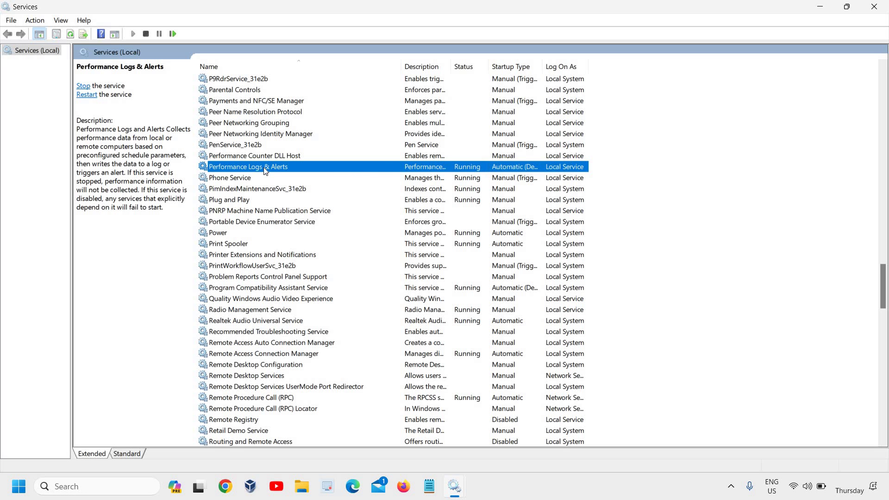
pyautogui.click(874, 7)
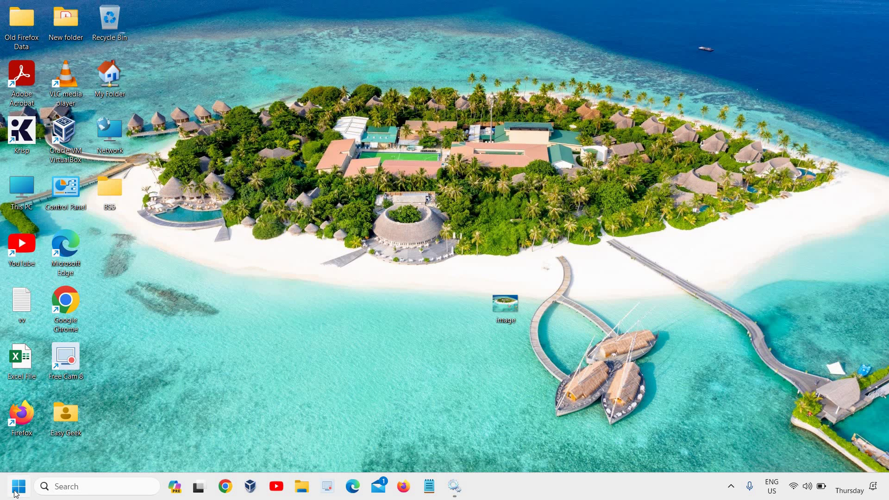
# Open Device Manager from the Start right-click menu, move its window up, and maximize it.
pyautogui.rightClick(15, 492)
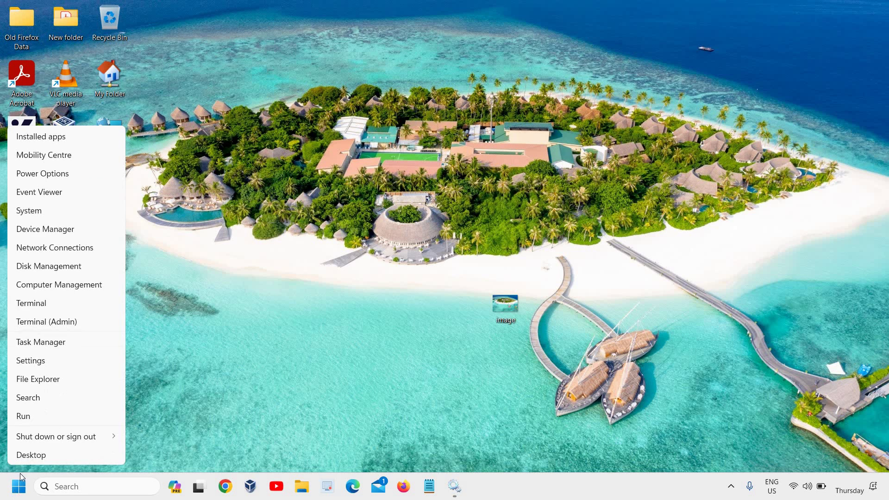
pyautogui.click(31, 229)
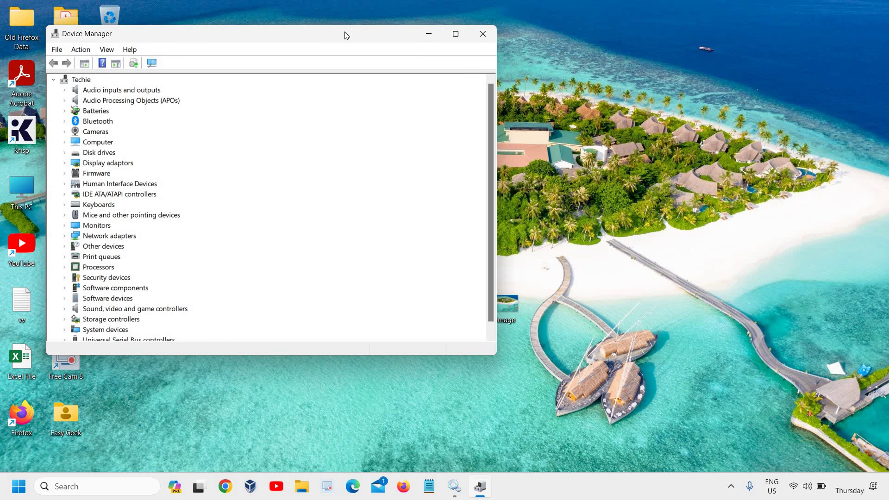
pyautogui.moveTo(346, 35); pyautogui.dragTo(458, 21)
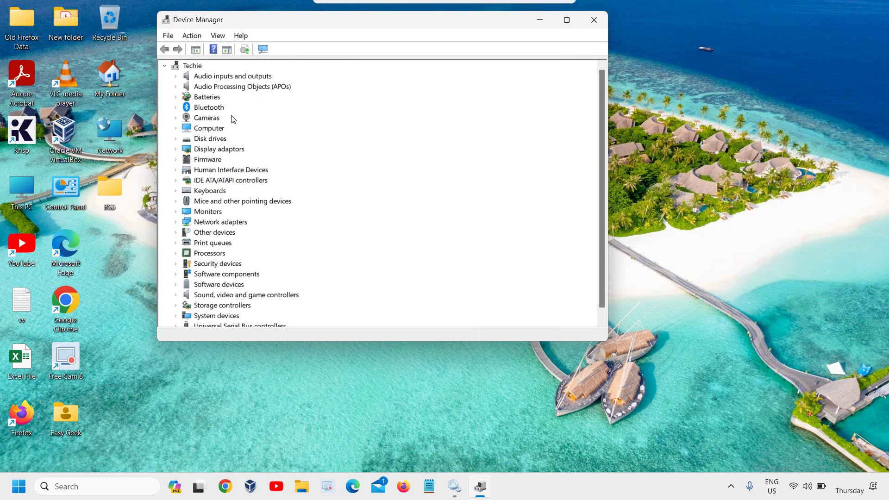
pyautogui.click(567, 21)
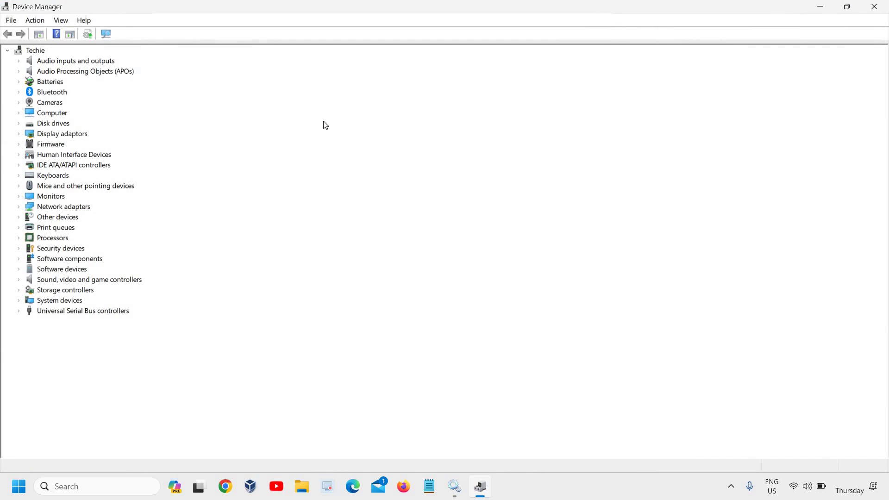
# Under Sound, video and game controllers, run an automatic driver search for Realtek(R) Audio; best driver already installed.
pyautogui.click(19, 280)
pyautogui.click(19, 280)
pyautogui.click(19, 280)
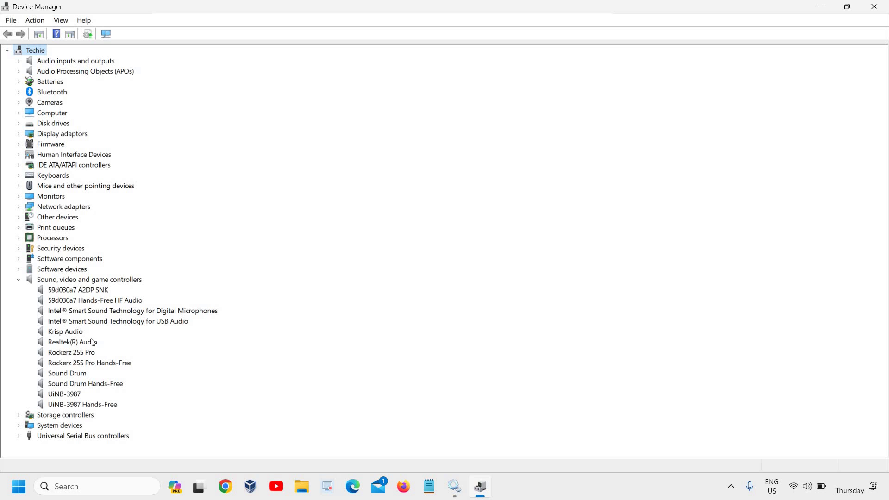
pyautogui.click(76, 347)
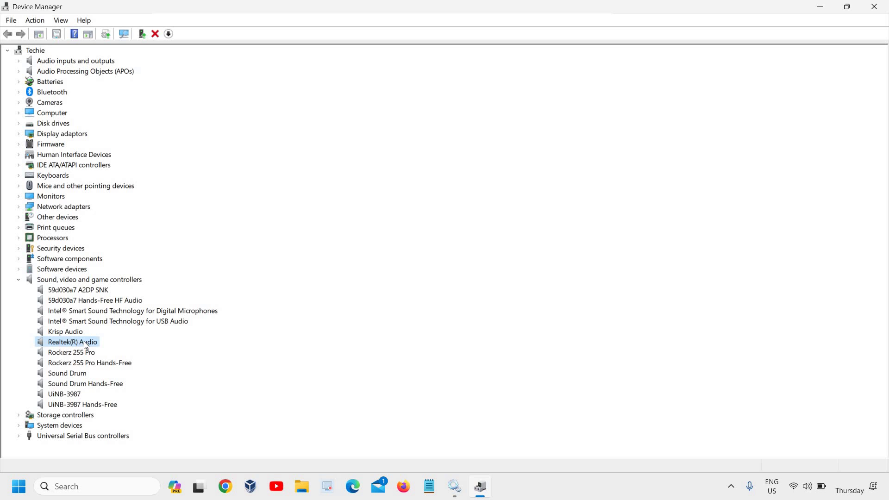
pyautogui.rightClick(85, 342)
pyautogui.click(114, 350)
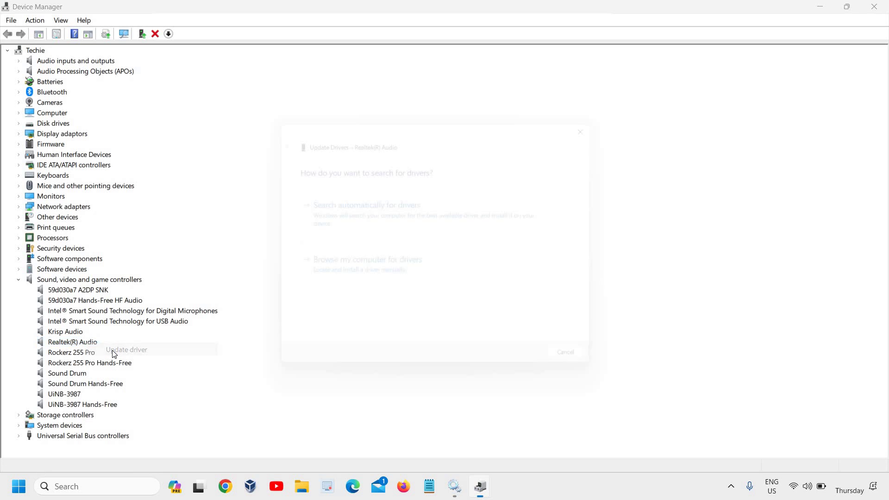
pyautogui.click(358, 230)
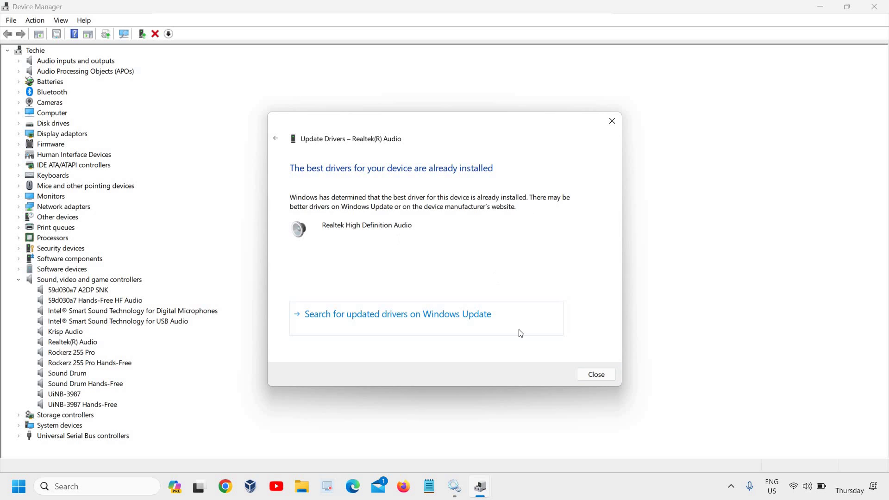
pyautogui.click(595, 375)
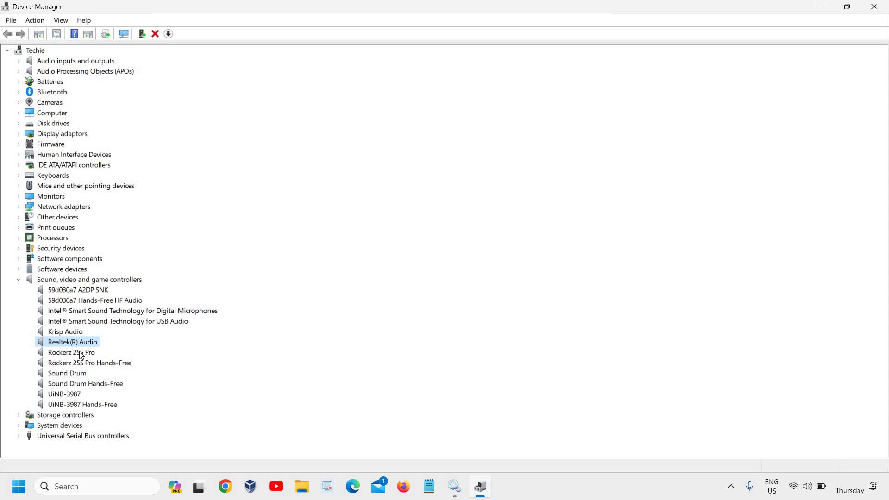
# Search automatically for a Rockerz 255 Pro Hands-Free driver update, then begin disabling the device.
pyautogui.click(56, 355)
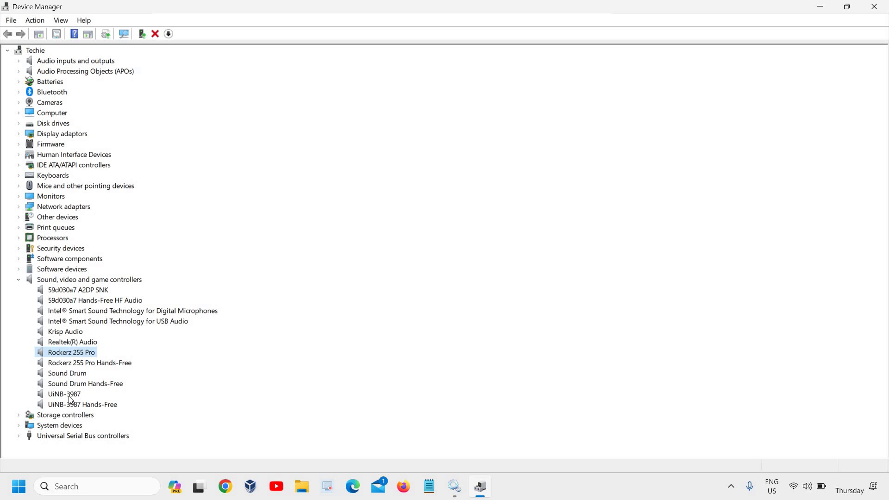
pyautogui.rightClick(80, 365)
pyautogui.click(113, 371)
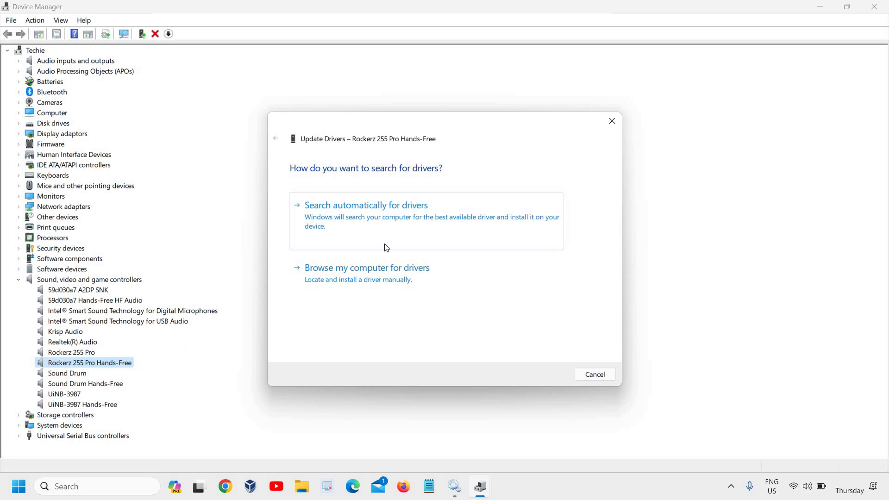
pyautogui.click(397, 205)
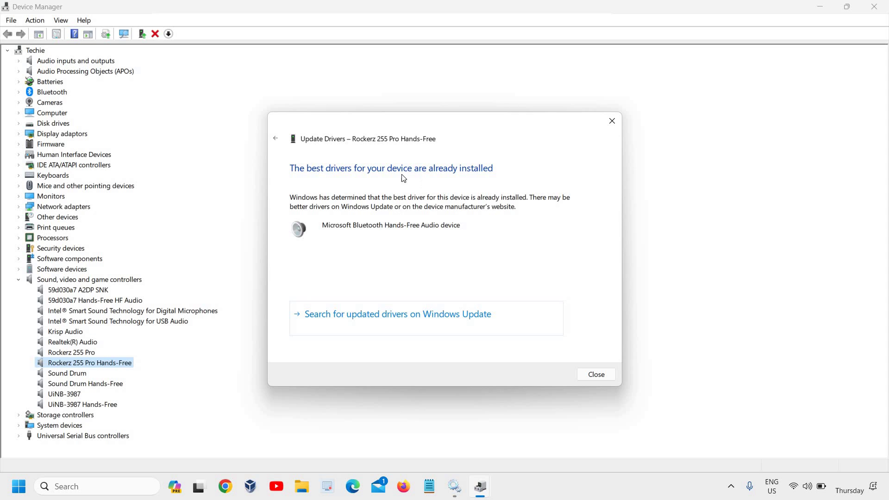
pyautogui.click(597, 375)
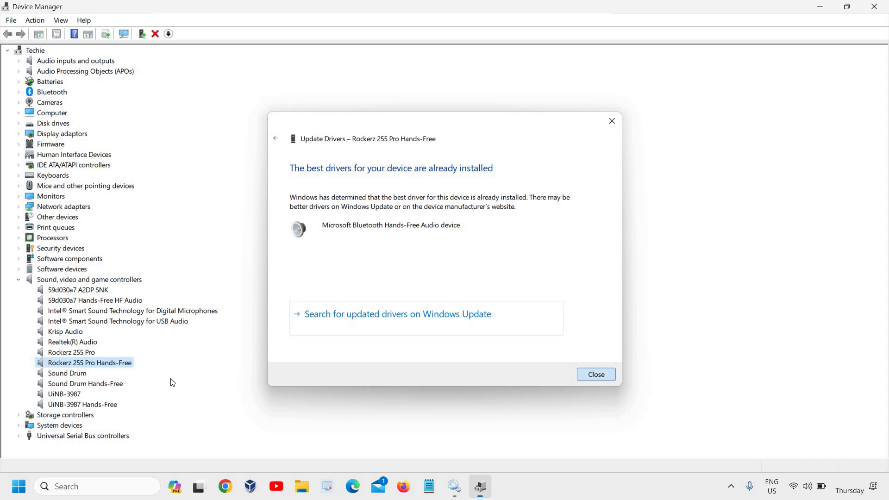
pyautogui.rightClick(74, 364)
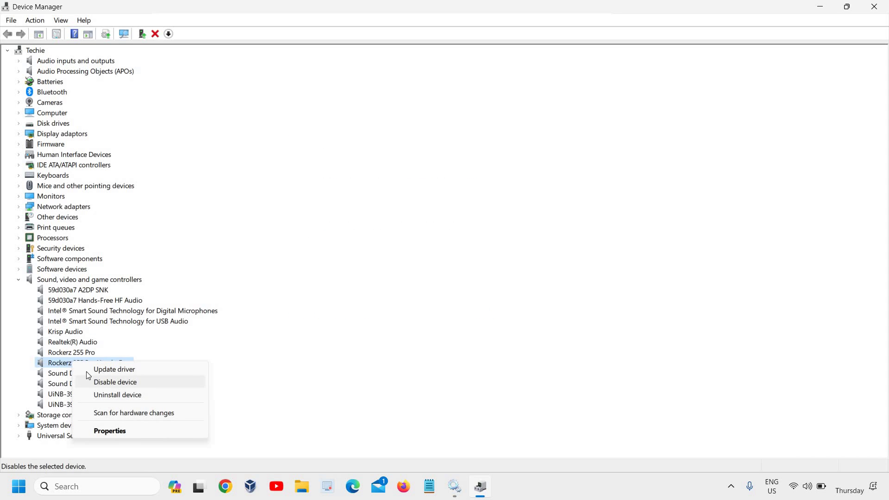
pyautogui.click(96, 381)
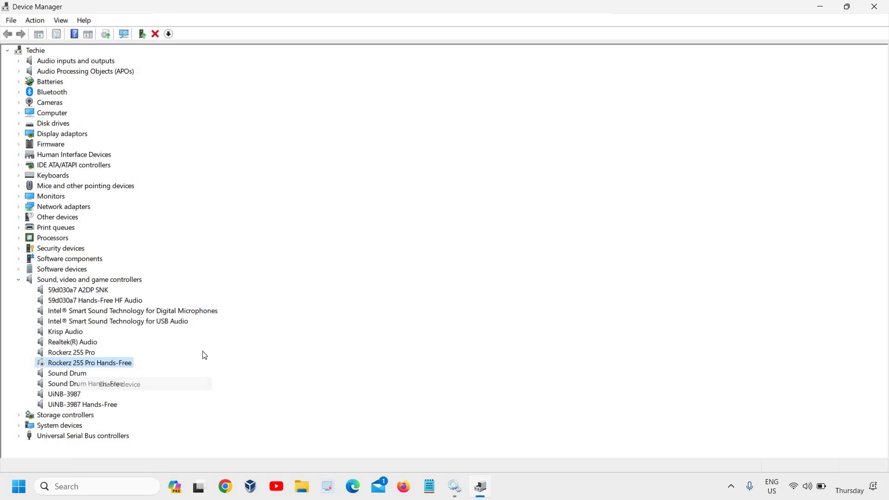
# Close the Device Manager window to return to the island-wallpaper desktop.
pyautogui.click(881, 10)
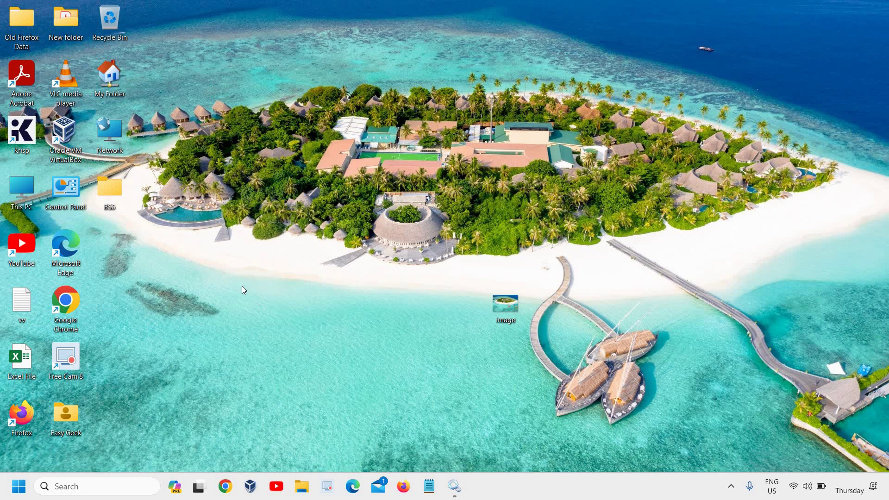